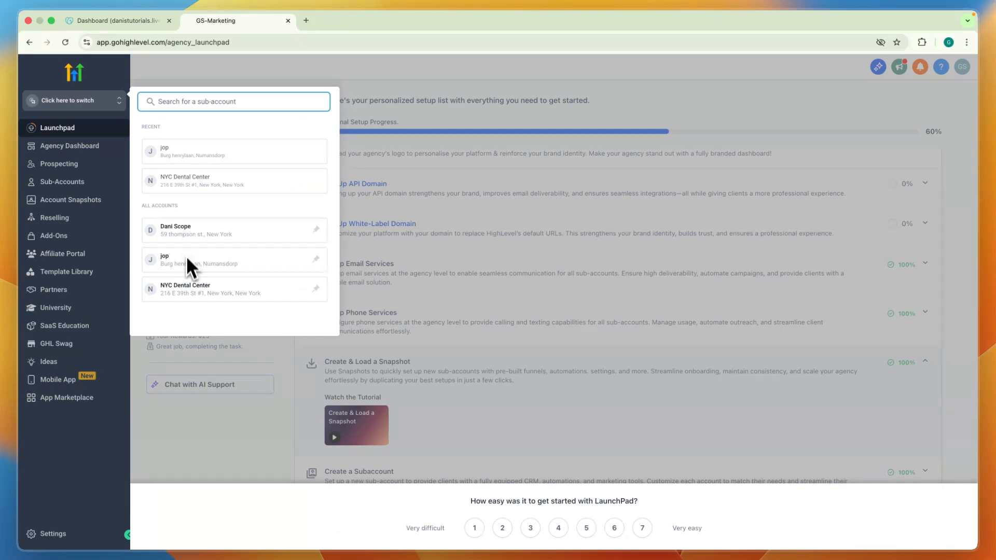
Open the Domains & URL Redirects settings of the NYC Dental Center sub-account.
{"action": "left_click", "coordinate": [190, 286]}
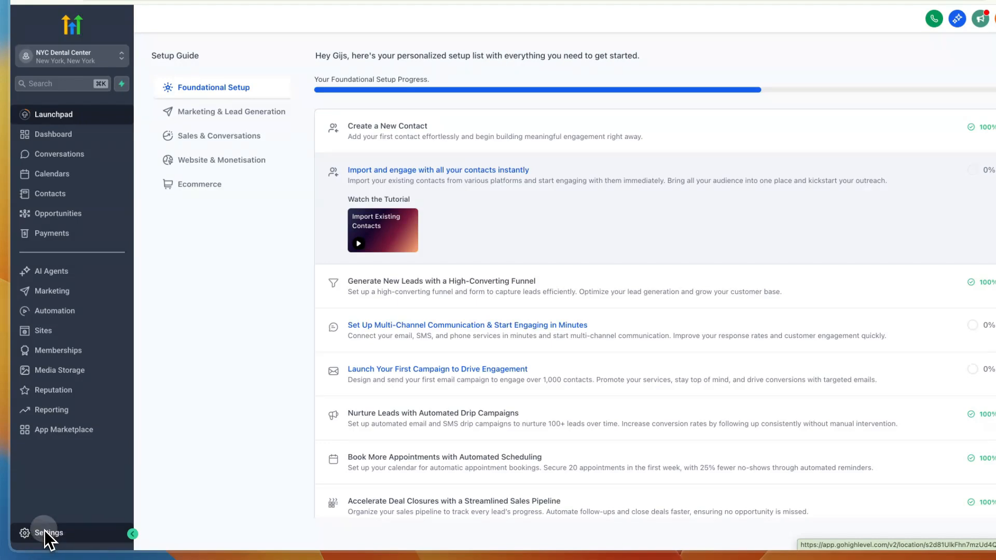
{"action": "left_click", "coordinate": [45, 531]}
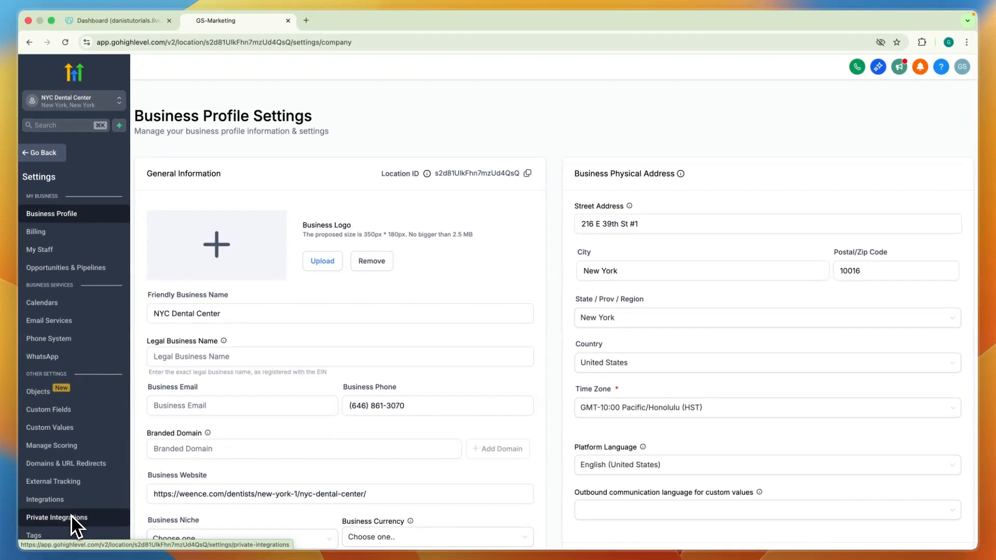
{"action": "scroll", "coordinate": [71, 515], "scroll_direction": "down", "scroll_amount": 2}
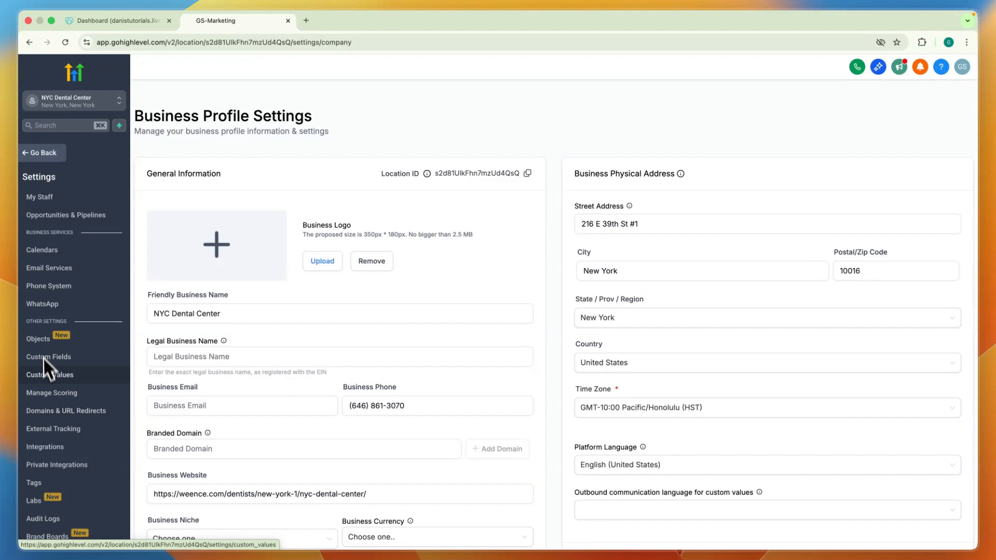
{"action": "left_click", "coordinate": [78, 411]}
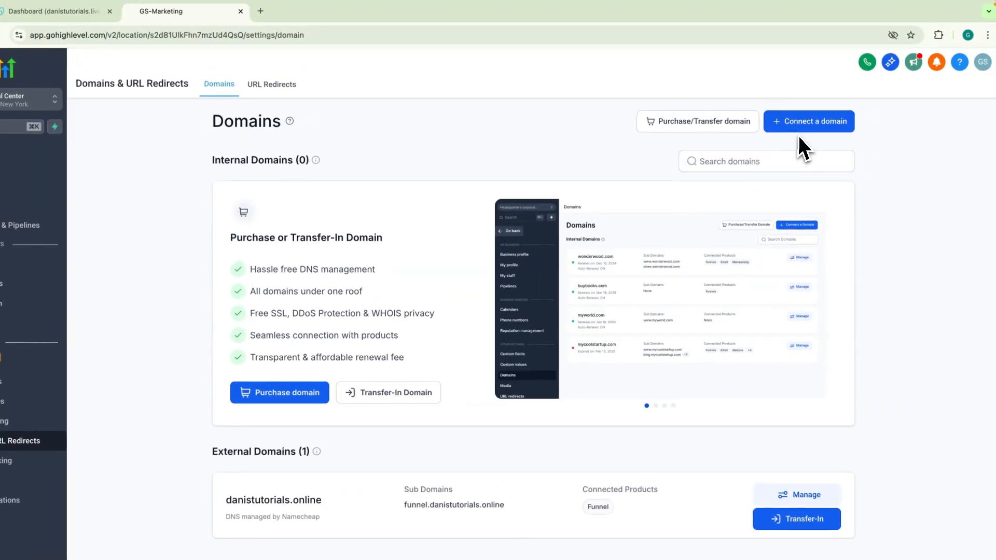
Start connecting a domain for the Funnel/Website/Store/Blog/Webinar products.
{"action": "left_click", "coordinate": [801, 127]}
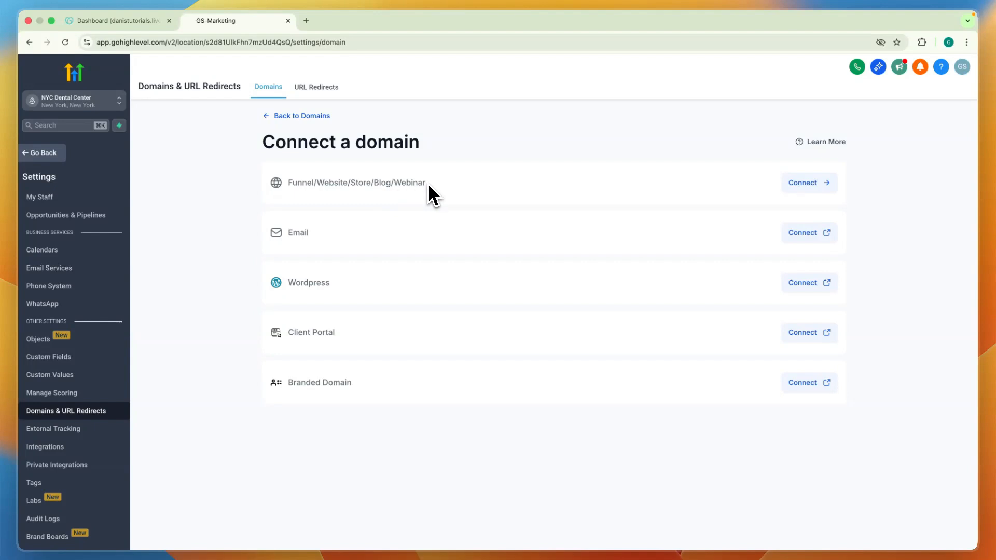
{"action": "double_click", "coordinate": [301, 333]}
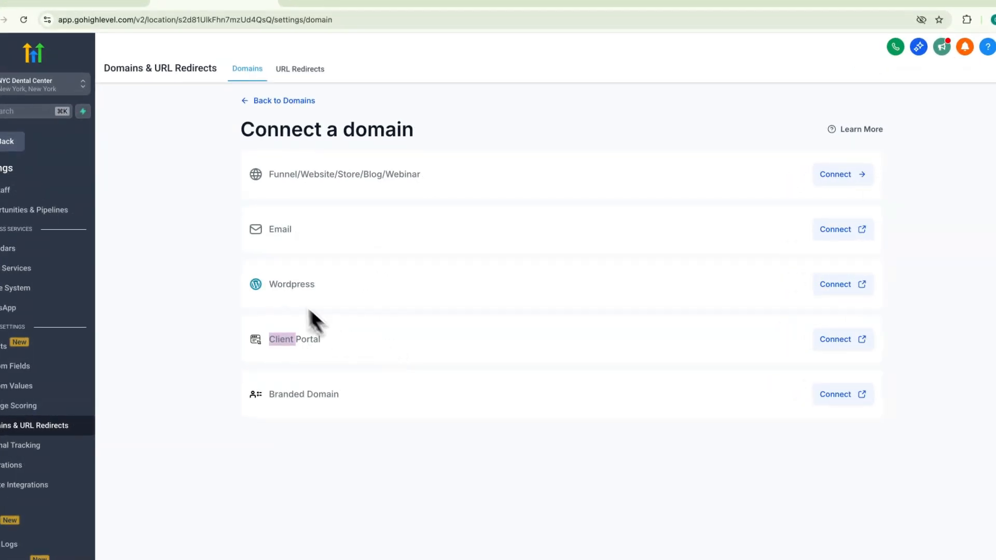
{"action": "left_click", "coordinate": [318, 283]}
{"action": "left_click", "coordinate": [348, 292]}
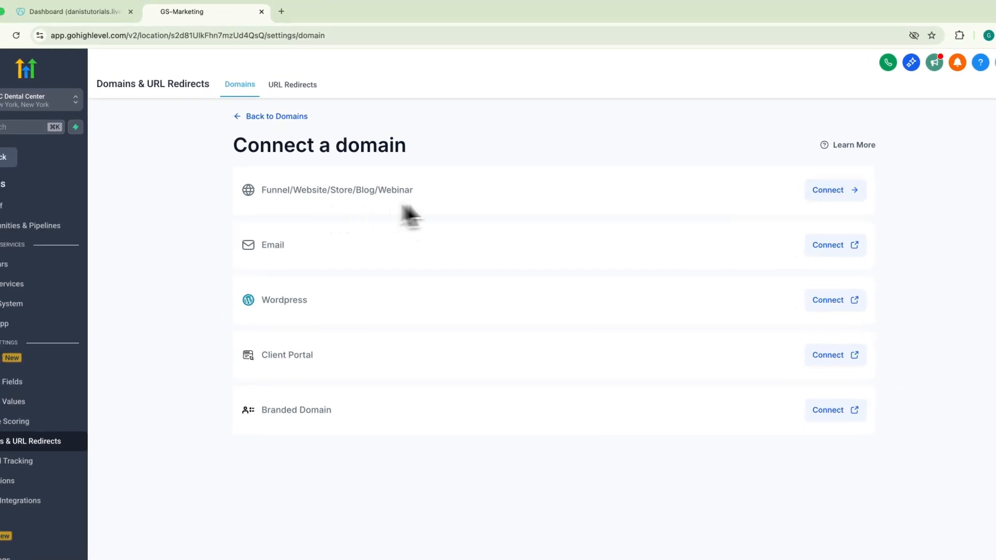
{"action": "left_click", "coordinate": [830, 196]}
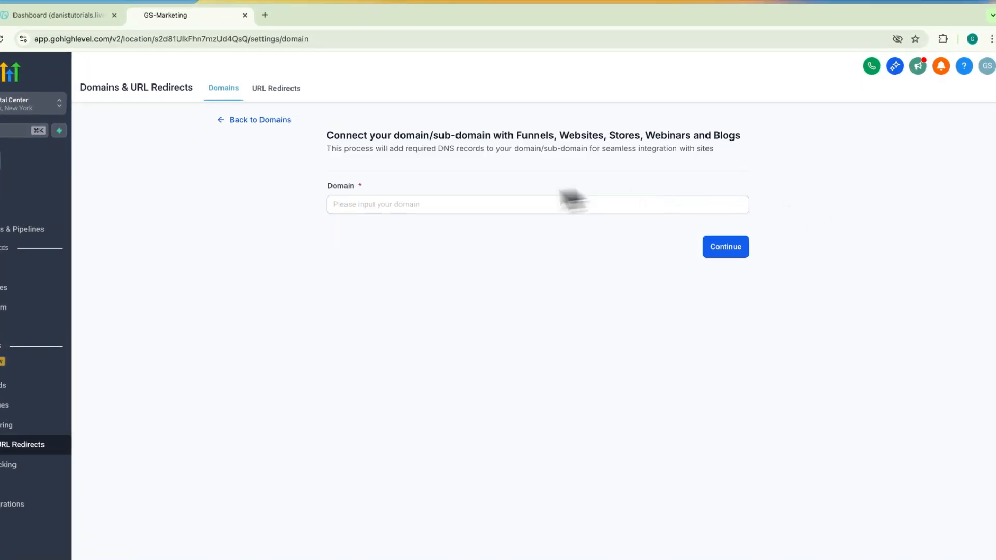
Enter danistutorials.live as the domain to connect.
{"action": "left_click", "coordinate": [424, 205]}
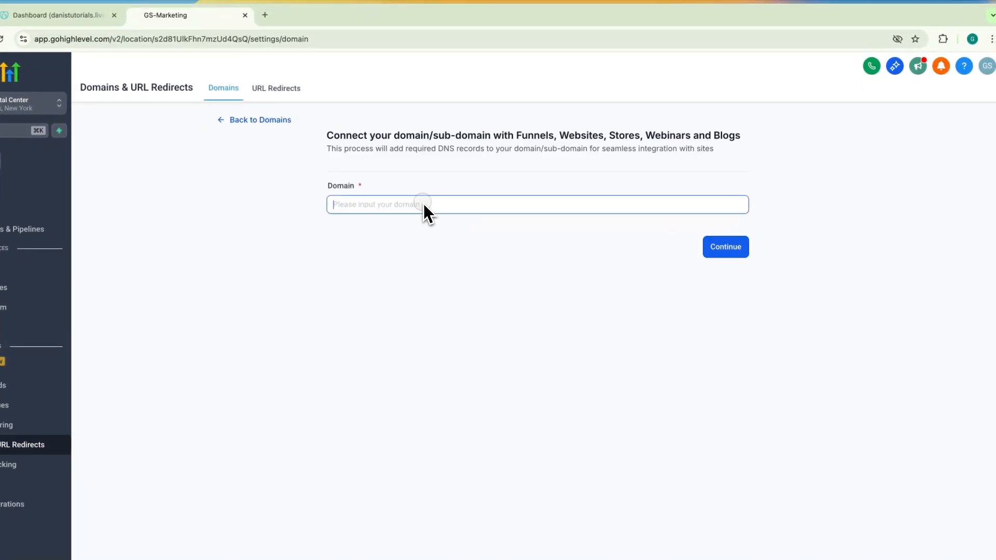
{"action": "type", "text": "danisut"}
{"action": "key", "text": "BackSpace"}
{"action": "key", "text": "BackSpace"}
{"action": "type", "text": "t"}
{"action": "type", "text": "utorials.l"}
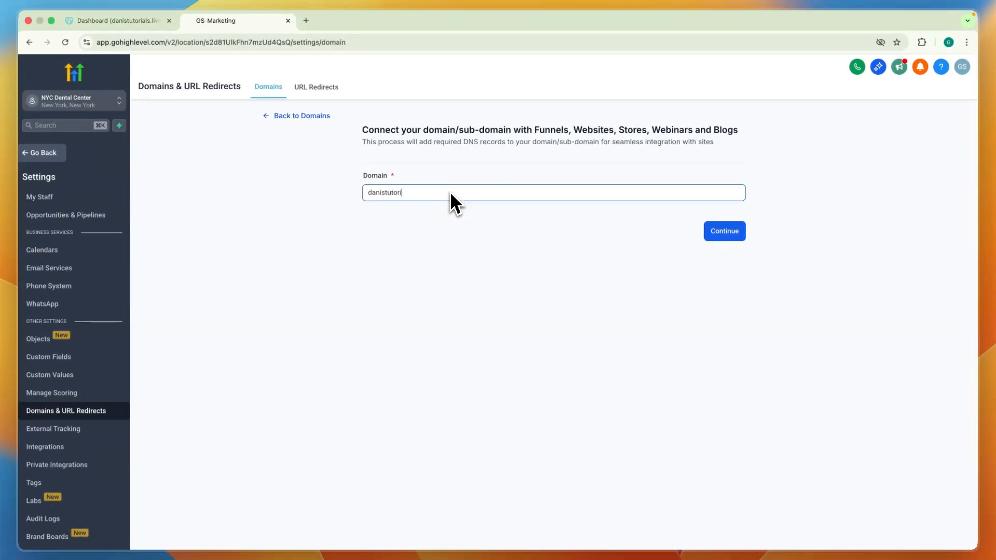
{"action": "type", "text": "ive"}
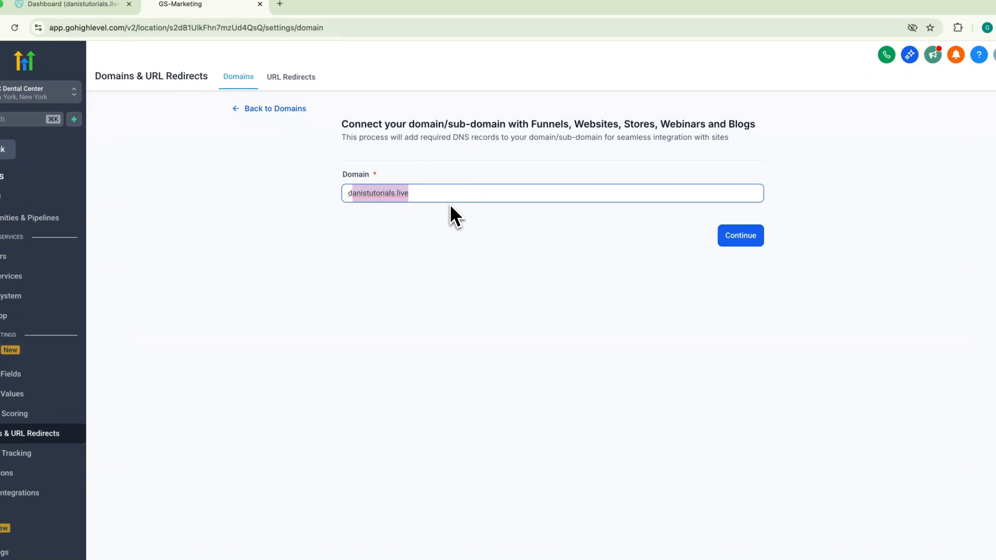
Try the connection dialog for danistutorials.live and for the subdomain shop.danistutorials.live, and restore the domain to danistutorials.live.
{"action": "left_click", "coordinate": [751, 240]}
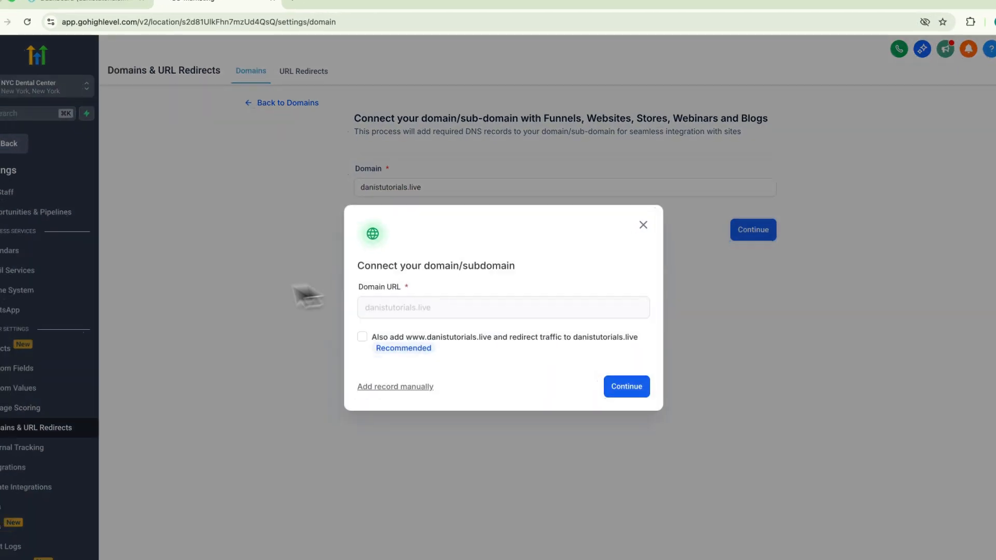
{"action": "left_click", "coordinate": [362, 336]}
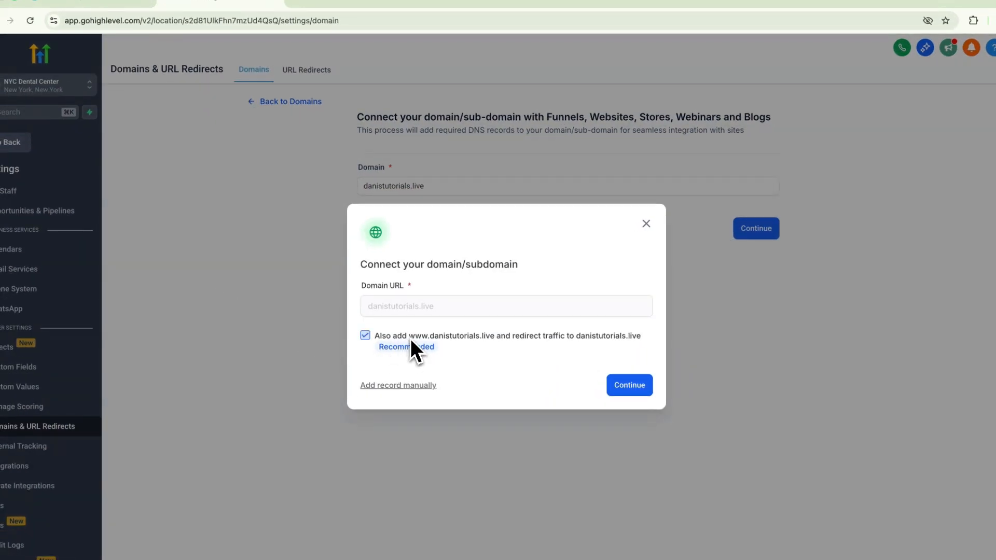
{"action": "left_click_drag", "start_coordinate": [410, 338], "coordinate": [494, 336]}
{"action": "left_click", "coordinate": [476, 389]}
{"action": "left_click", "coordinate": [646, 225]}
{"action": "left_click", "coordinate": [366, 188]}
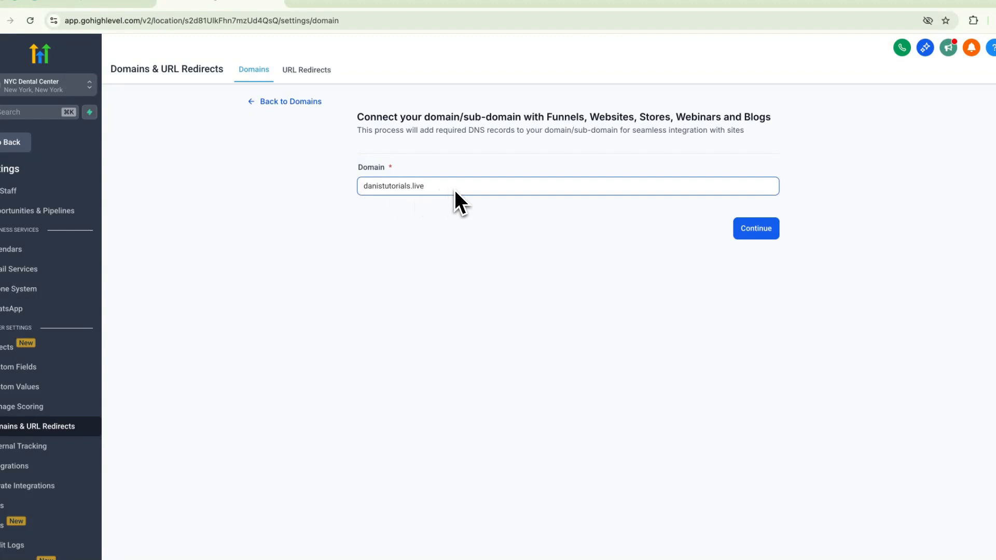
{"action": "type", "text": "shop."}
{"action": "left_click", "coordinate": [727, 235]}
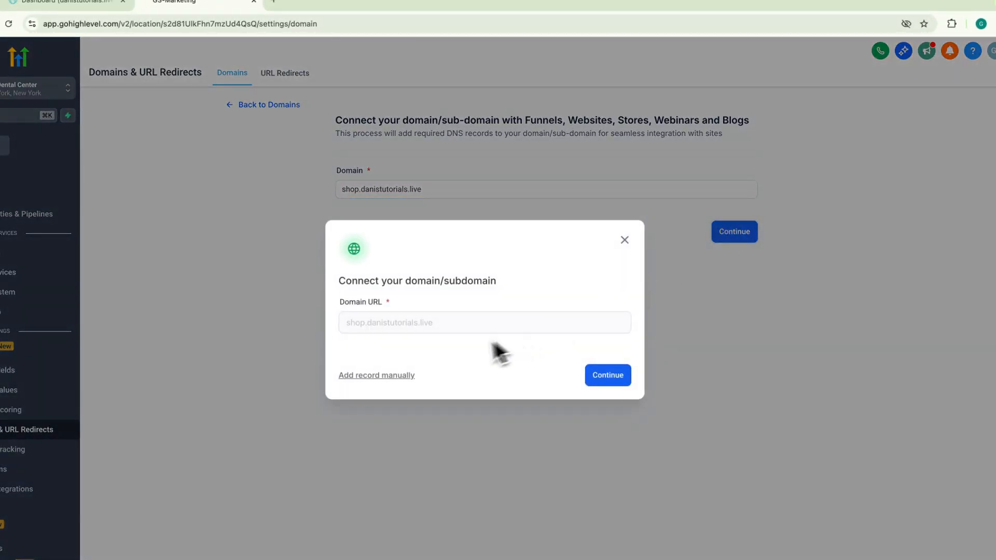
{"action": "left_click", "coordinate": [624, 240]}
{"action": "left_click_drag", "start_coordinate": [362, 191], "coordinate": [368, 165]}
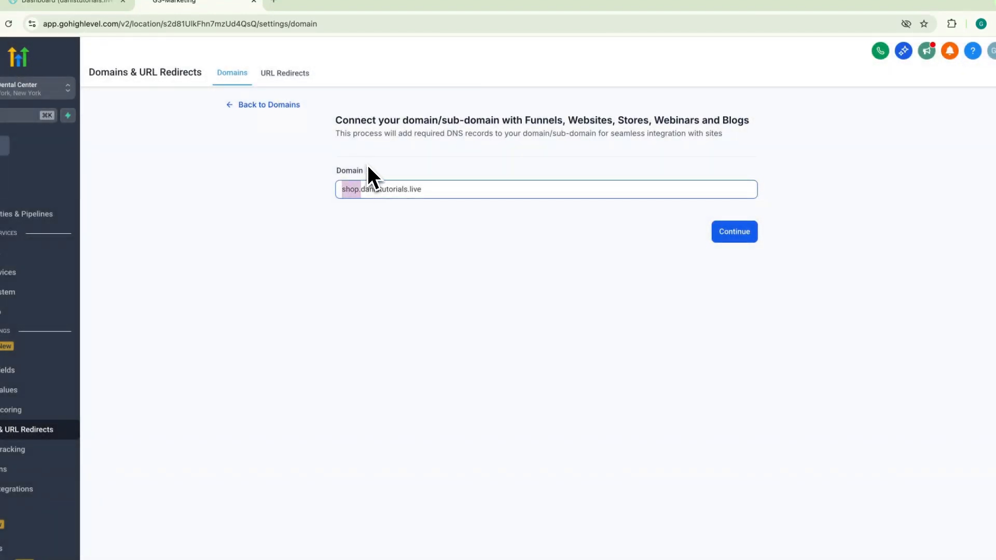
{"action": "key", "text": "BackSpace"}
Continue connecting danistutorials.live with the www redirect included, and bring up the DNS records required for manual setup.
{"action": "left_click", "coordinate": [714, 229]}
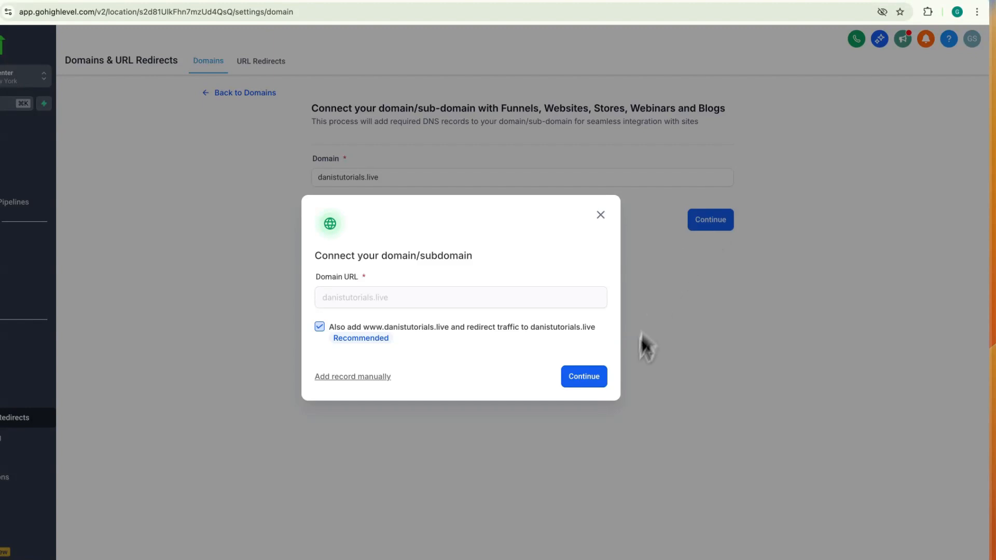
{"action": "left_click", "coordinate": [590, 381]}
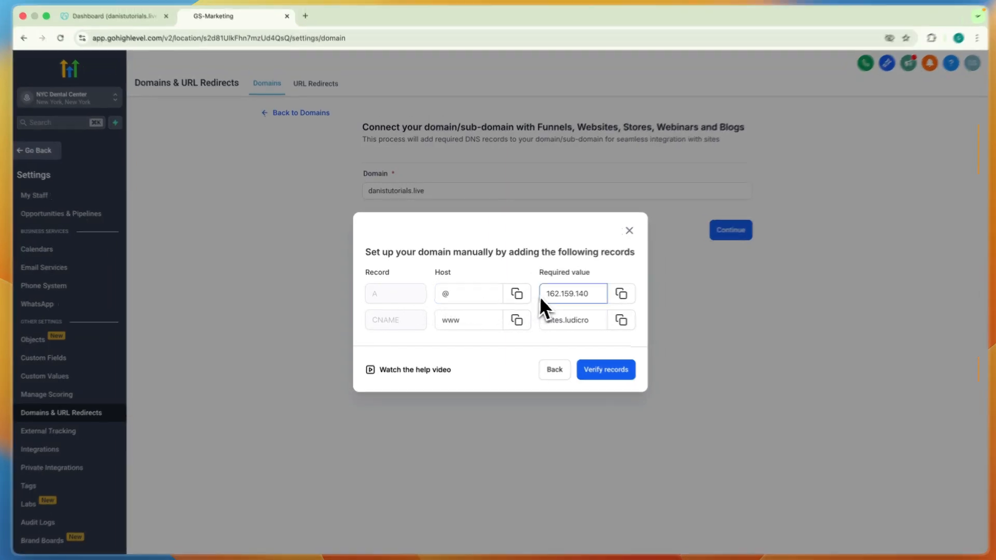
{"action": "left_click", "coordinate": [620, 294]}
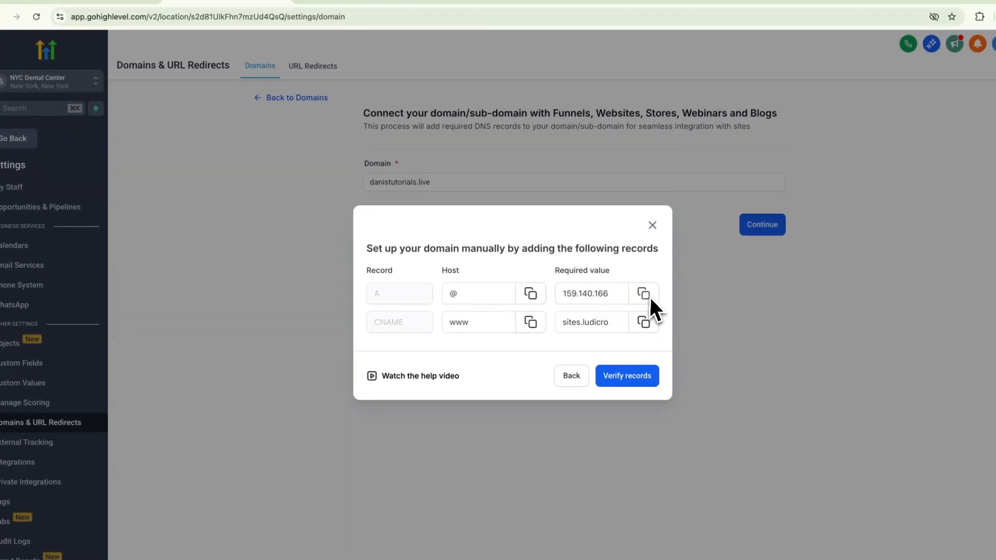
{"action": "left_click_drag", "start_coordinate": [555, 271], "coordinate": [623, 275]}
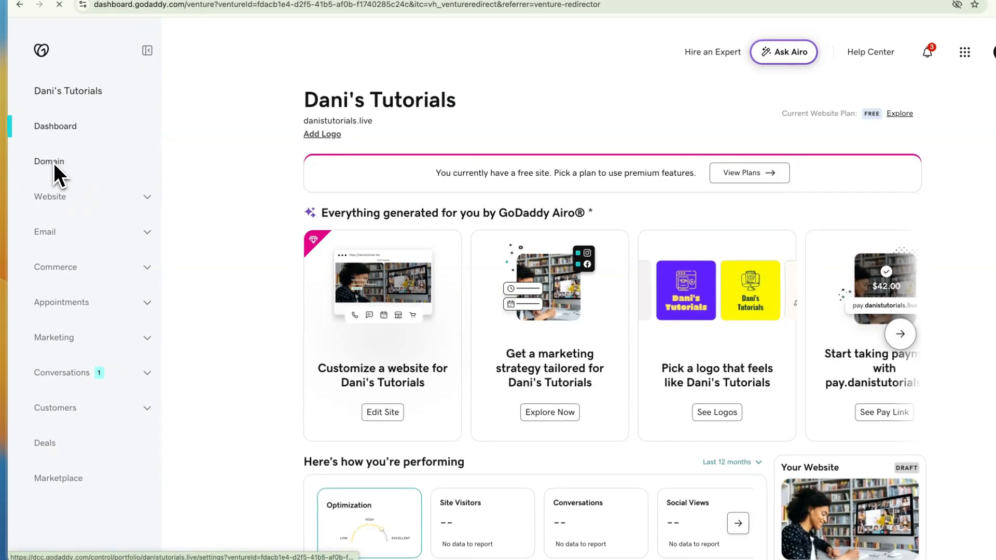
Switch to GoDaddy and open the DNS records of the danistutorials.live domain.
{"action": "left_click", "coordinate": [52, 163]}
{"action": "left_click", "coordinate": [355, 190]}
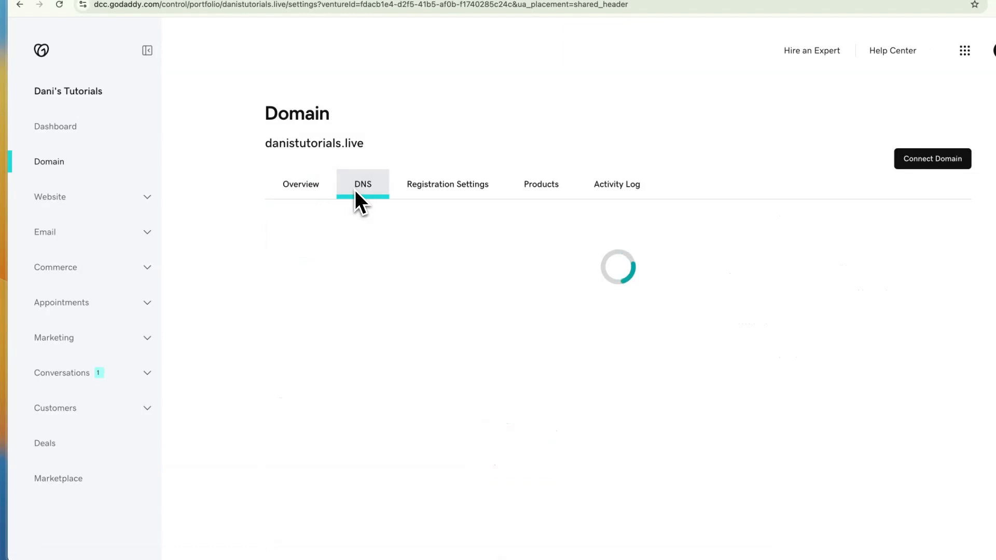
{"action": "scroll", "coordinate": [351, 219], "scroll_direction": "down", "scroll_amount": 2}
Add an A record named @ with the value 162.159.140.166 from HighLevel and save it.
{"action": "left_click", "coordinate": [332, 353]}
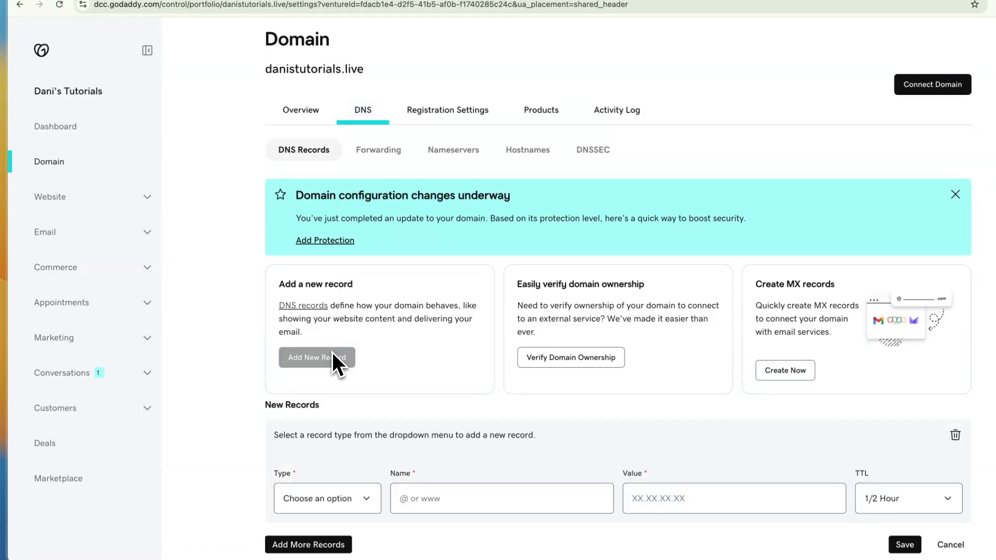
{"action": "left_click", "coordinate": [329, 495]}
{"action": "left_click", "coordinate": [323, 506]}
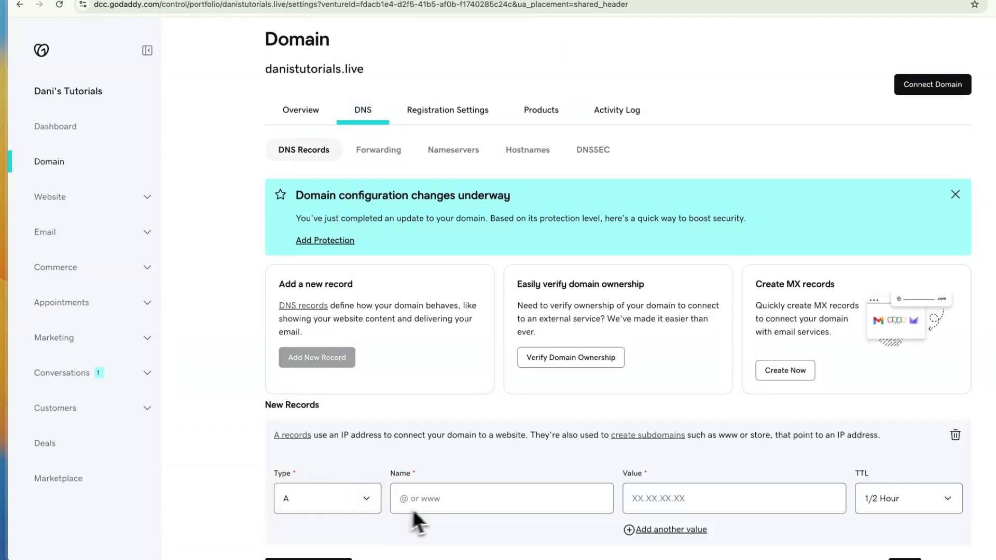
{"action": "left_click", "coordinate": [441, 502]}
{"action": "type", "text": "@"}
{"action": "key", "text": "ctrl+Tab"}
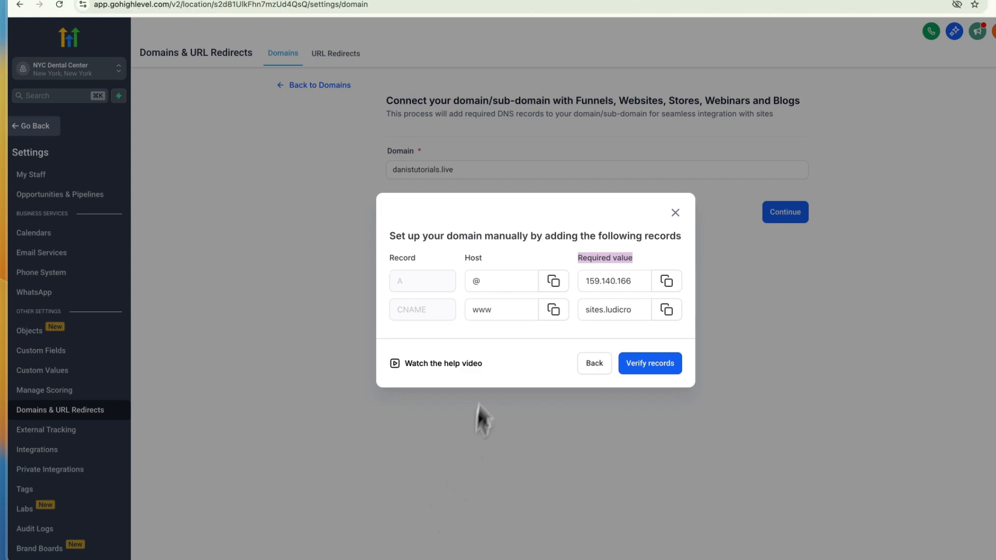
{"action": "key", "text": "ctrl+shift+Tab"}
{"action": "left_click", "coordinate": [591, 488]}
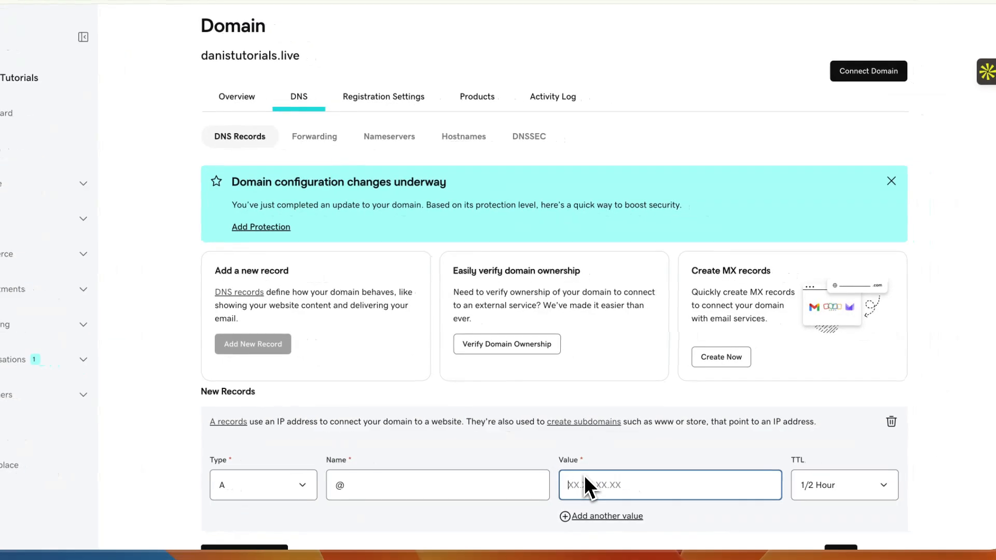
{"action": "scroll", "coordinate": [633, 477], "scroll_direction": "down", "scroll_amount": 2}
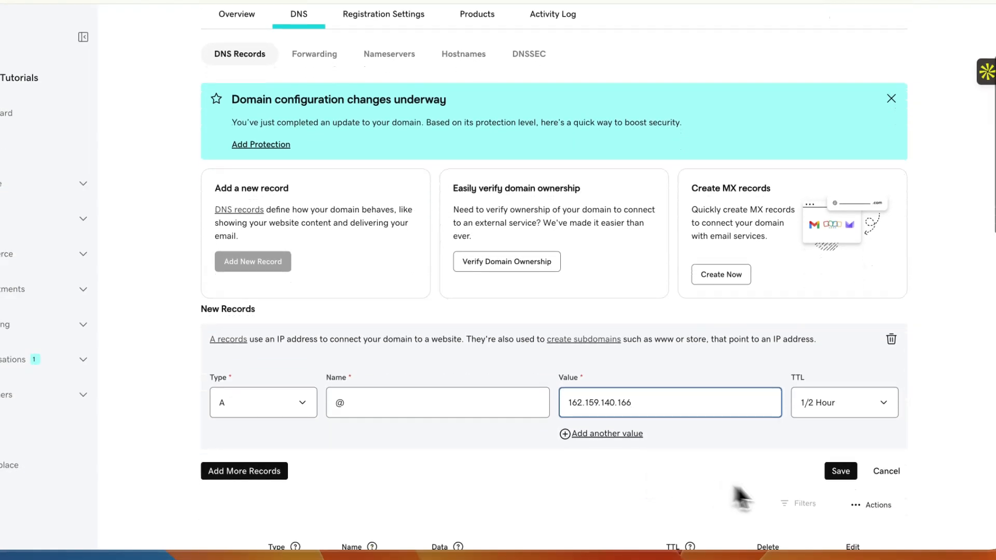
{"action": "left_click", "coordinate": [840, 471]}
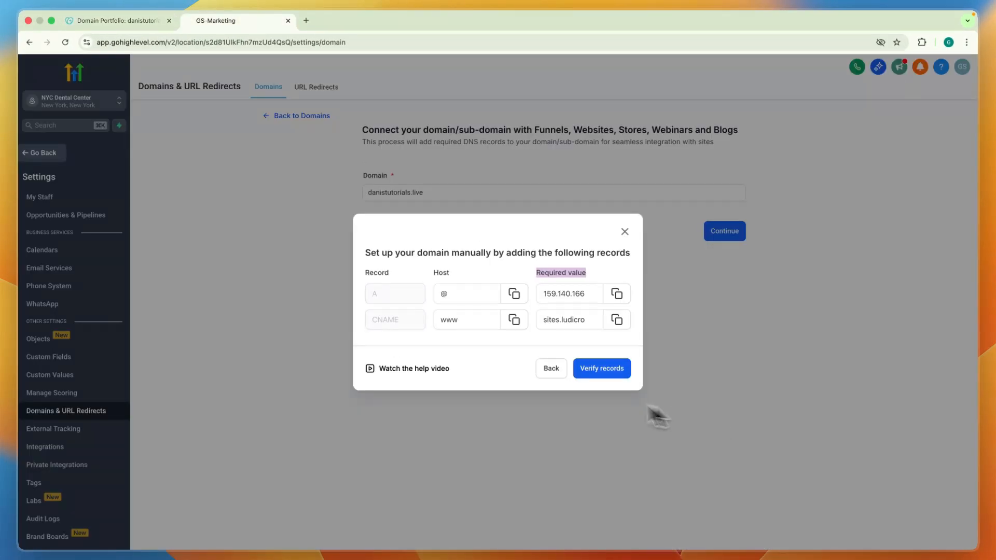
Switch to HighLevel, check the CNAME record's host and copy its required value.
{"action": "left_click", "coordinate": [446, 322]}
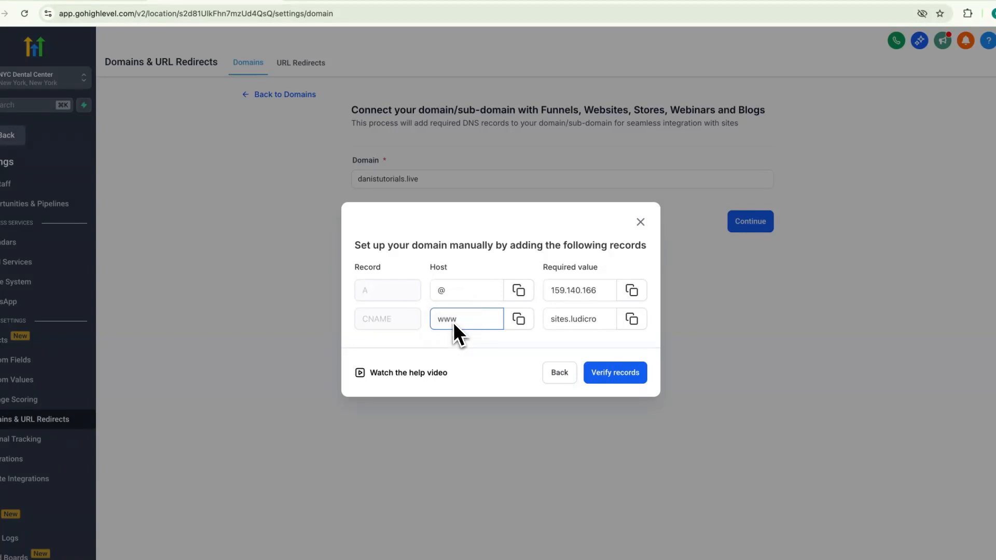
{"action": "left_click_drag", "start_coordinate": [453, 321], "coordinate": [416, 318]}
{"action": "left_click", "coordinate": [482, 346]}
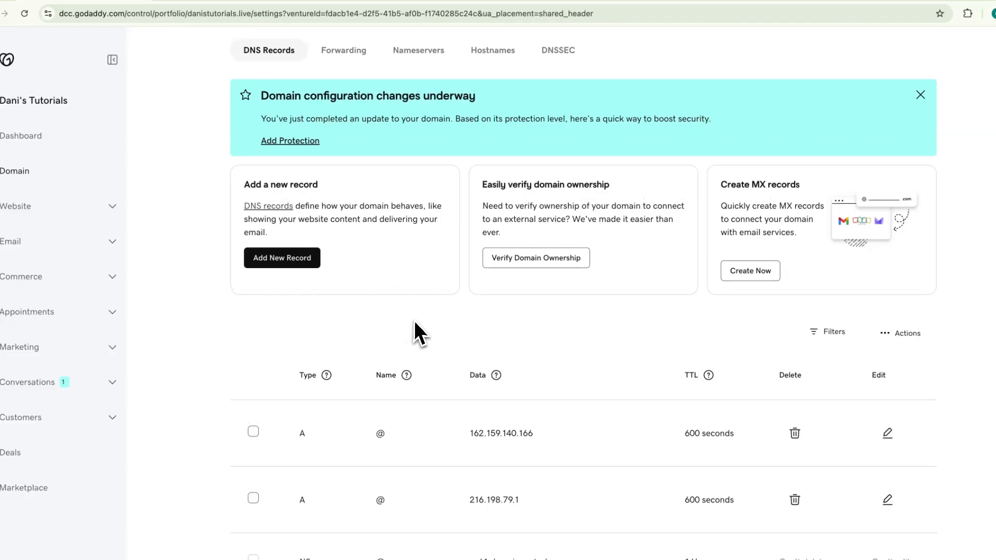
Switch to GoDaddy and add a CNAME record named www with the value sites.ludicrous.cloud, and save it.
{"action": "scroll", "coordinate": [413, 320], "scroll_direction": "up", "scroll_amount": 1}
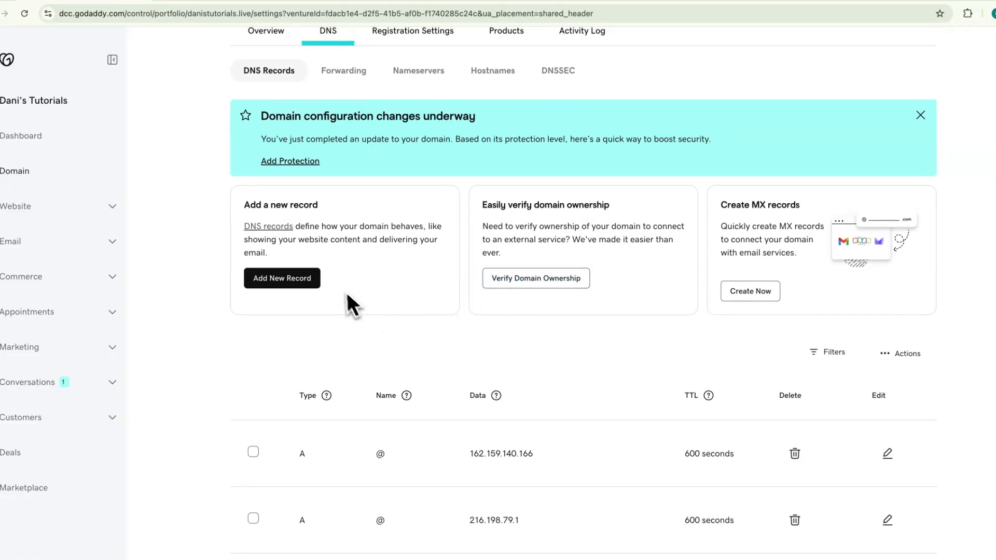
{"action": "left_click", "coordinate": [271, 283]}
{"action": "left_click", "coordinate": [299, 419]}
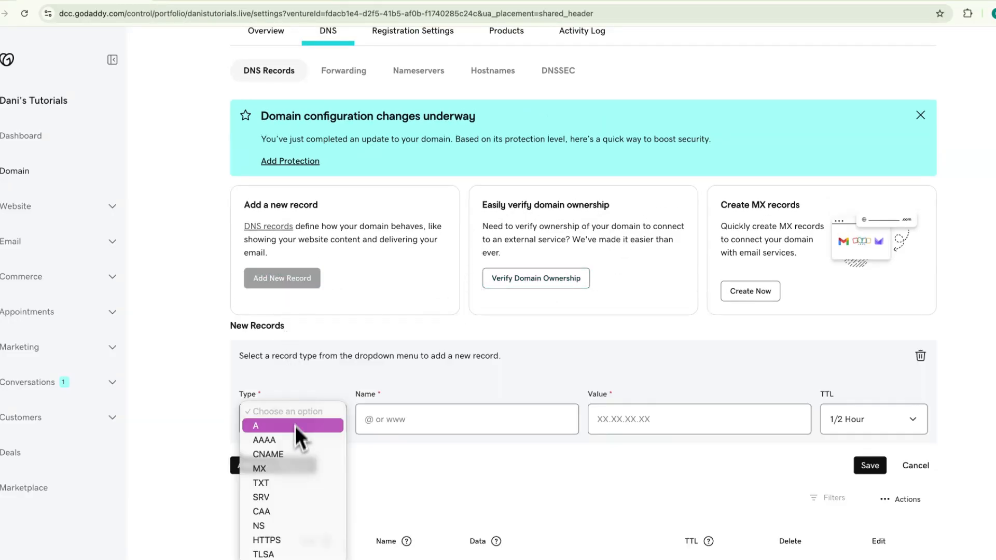
{"action": "left_click", "coordinate": [293, 452]}
{"action": "left_click", "coordinate": [433, 420]}
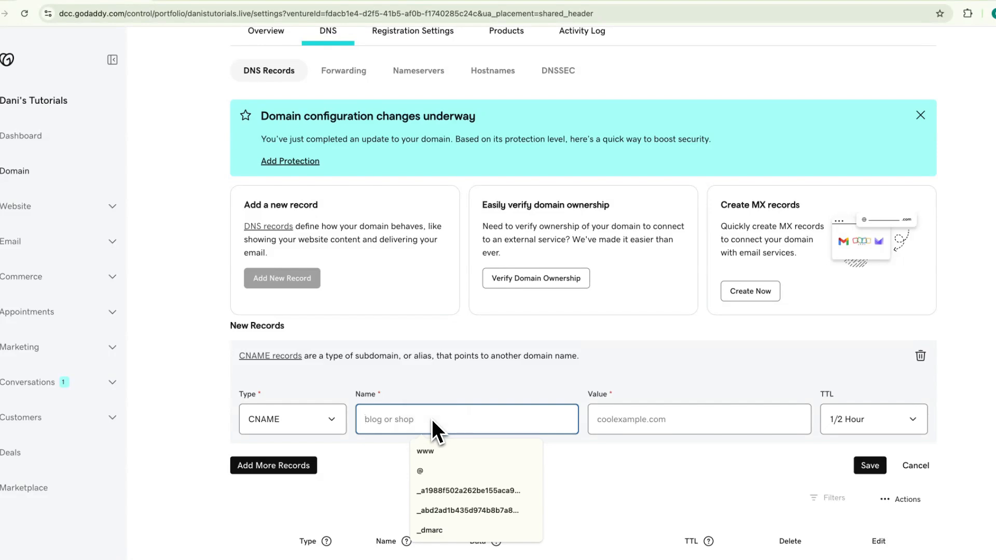
{"action": "type", "text": "www"}
{"action": "left_click", "coordinate": [636, 418]}
{"action": "type", "text": "sites.ludicrous.cloud"}
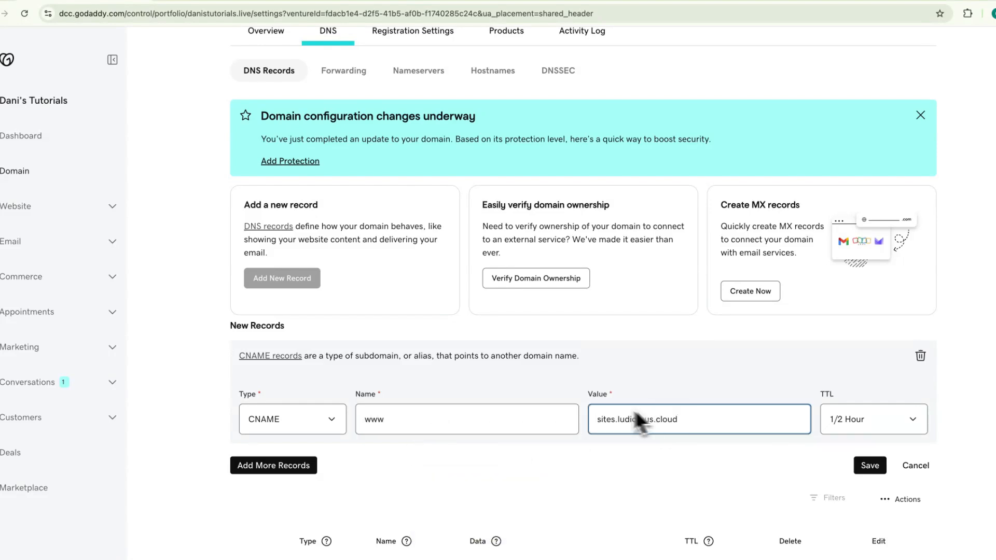
{"action": "left_click", "coordinate": [867, 465]}
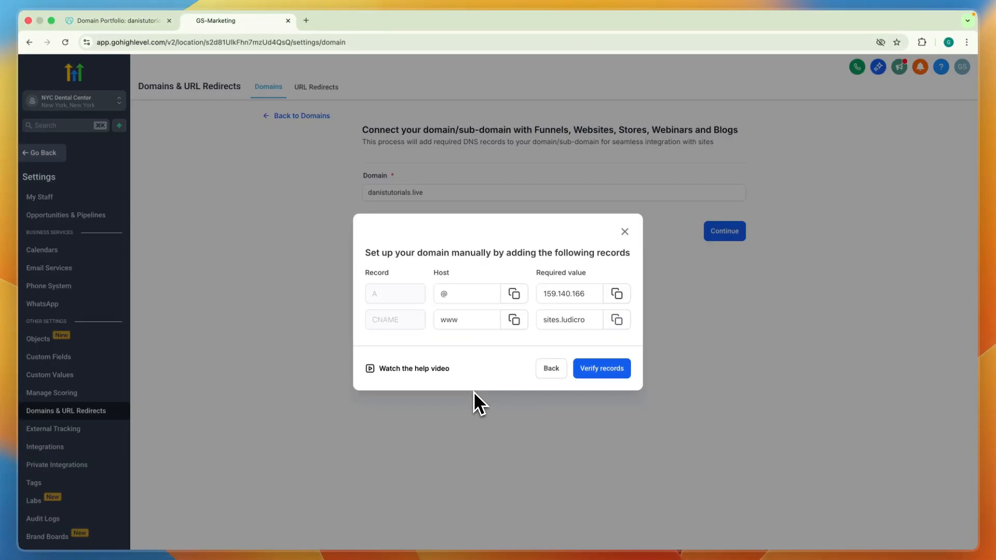
Switch to HighLevel, verify the DNS records and select Funnel as the product type for the domain.
{"action": "left_click", "coordinate": [603, 369]}
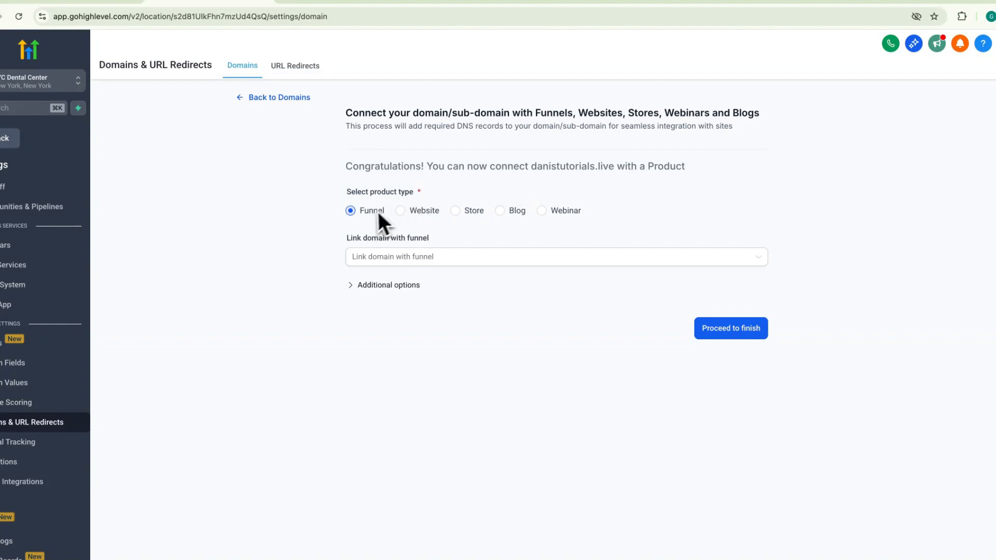
{"action": "left_click", "coordinate": [424, 211]}
{"action": "left_click", "coordinate": [459, 212]}
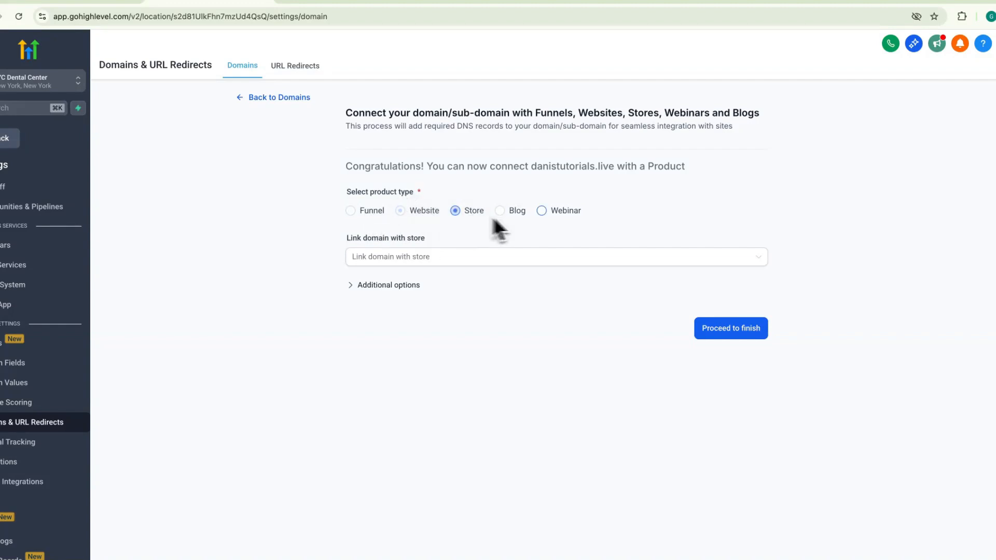
{"action": "left_click", "coordinate": [372, 213]}
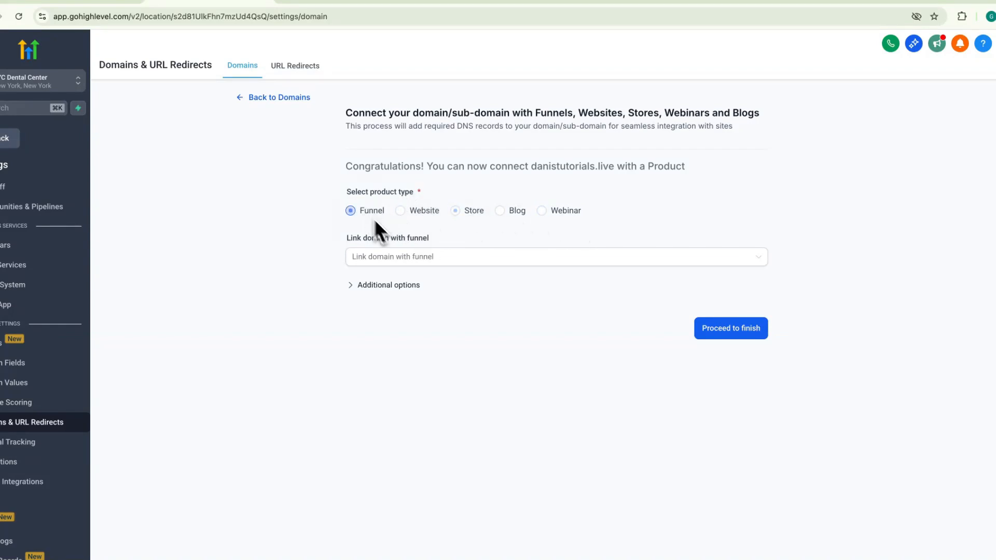
Link the domain to the Free Course Opt-In funnel with Opt-In Page as its default page, and finish the connection.
{"action": "left_click", "coordinate": [406, 260]}
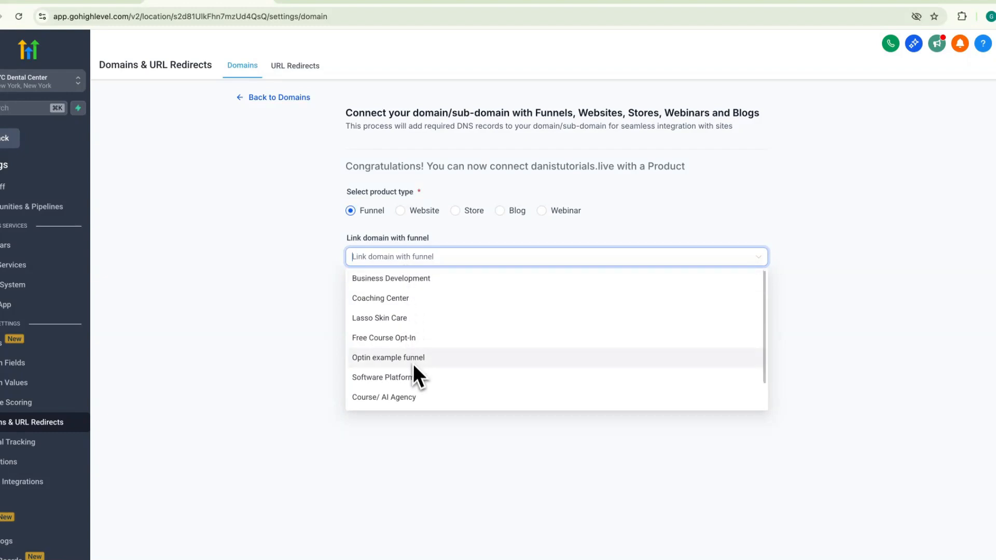
{"action": "scroll", "coordinate": [405, 389], "scroll_direction": "down", "scroll_amount": 2}
{"action": "scroll", "coordinate": [398, 394], "scroll_direction": "up", "scroll_amount": 2}
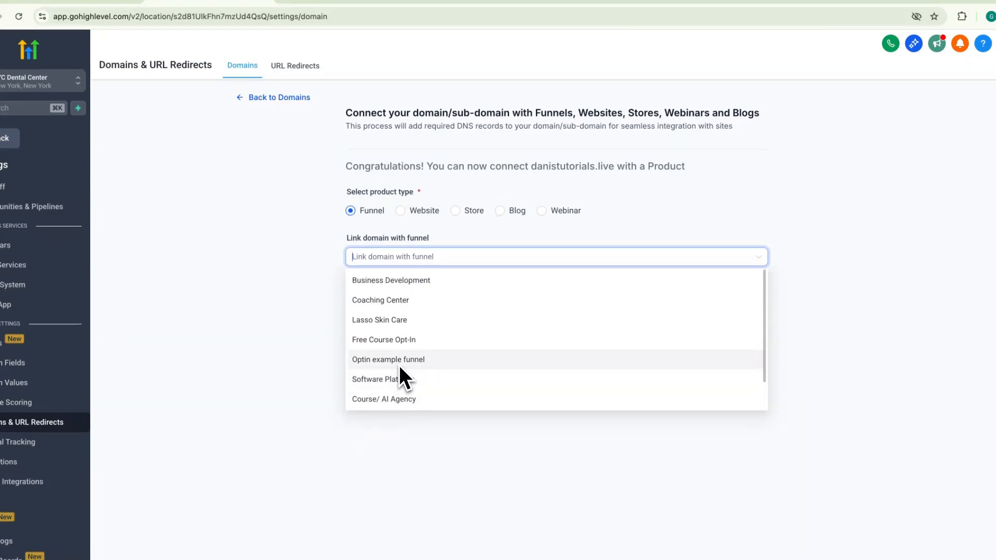
{"action": "left_click", "coordinate": [375, 337]}
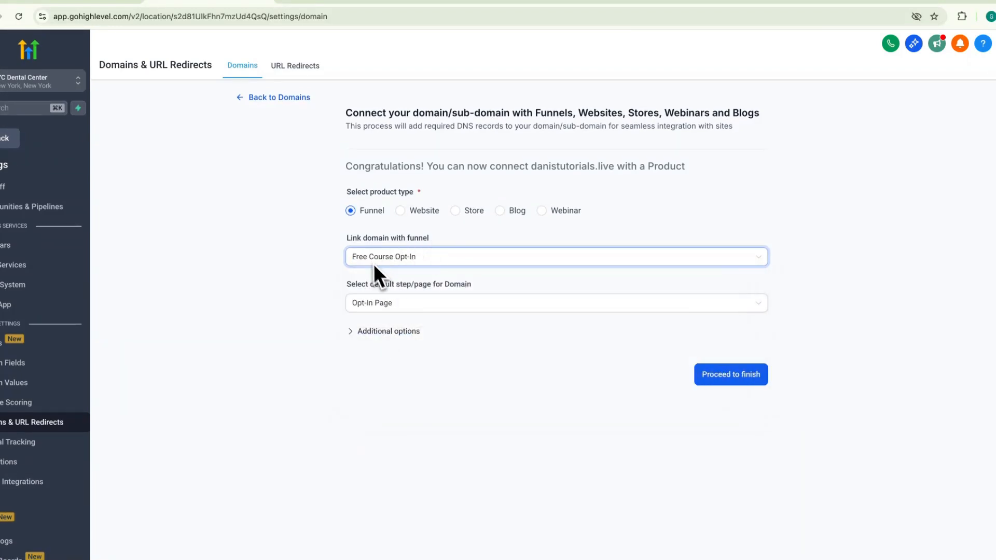
{"action": "left_click_drag", "start_coordinate": [350, 284], "coordinate": [449, 297]}
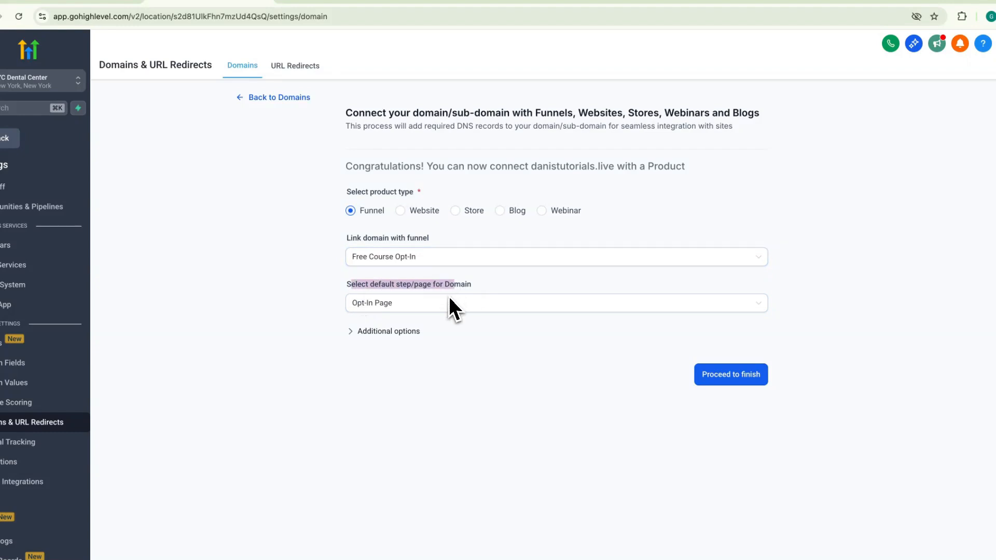
{"action": "left_click", "coordinate": [450, 295]}
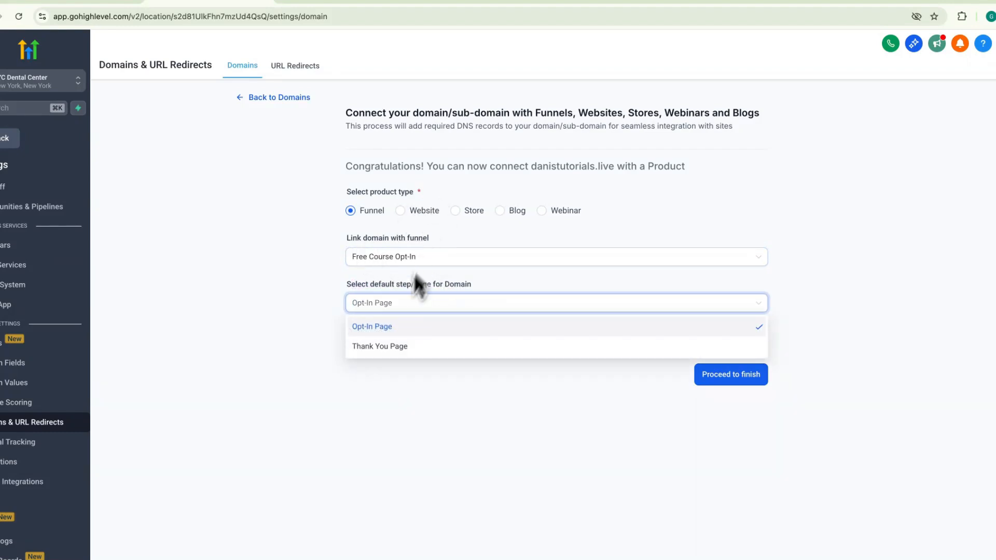
{"action": "left_click", "coordinate": [307, 322]}
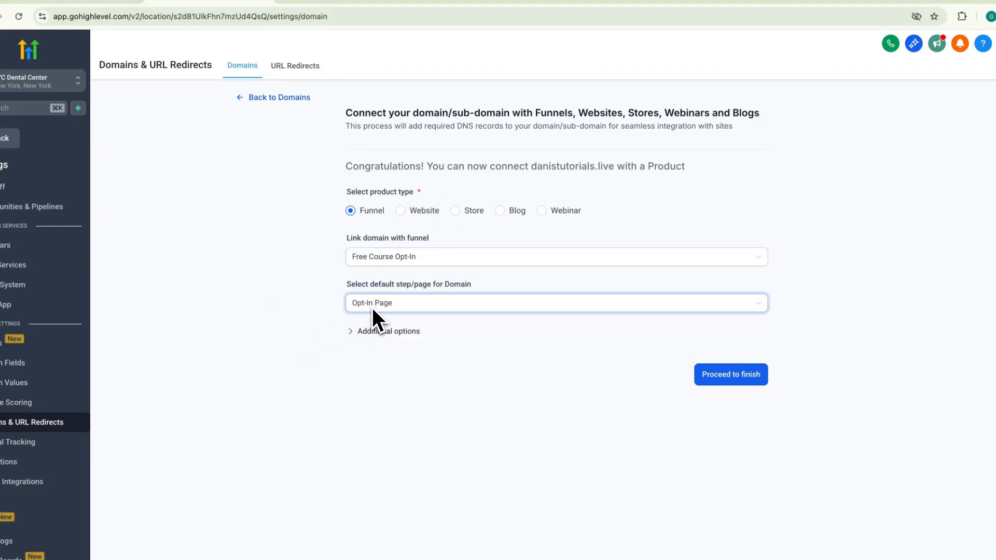
{"action": "left_click", "coordinate": [730, 374]}
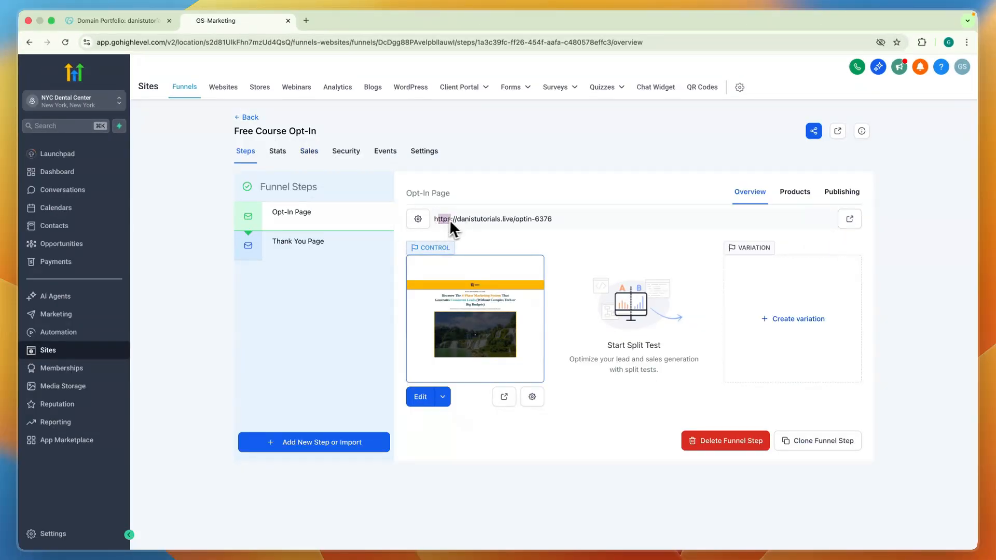
In the Dental website's settings, assign the domain danistutorials.live and save the change.
{"action": "left_click", "coordinate": [521, 242]}
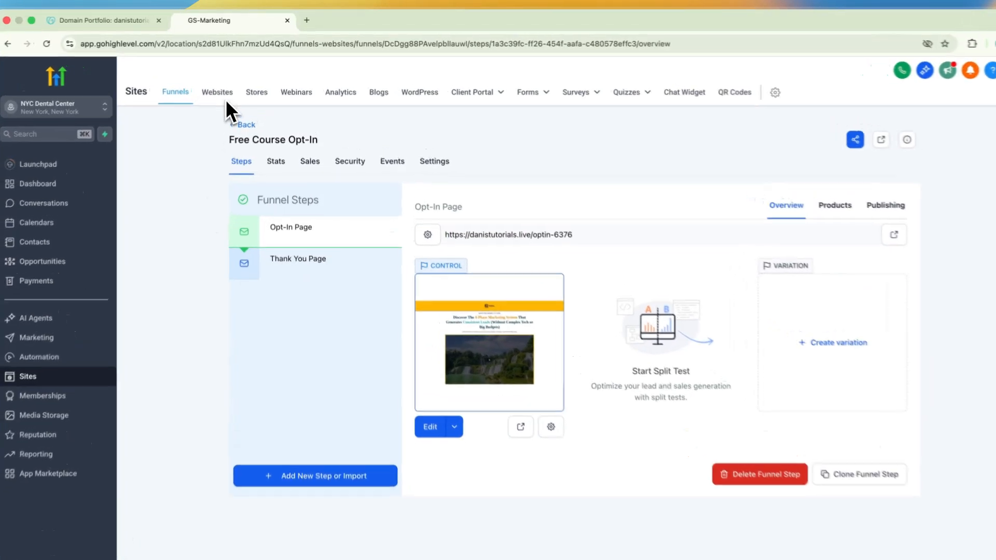
{"action": "left_click", "coordinate": [220, 94]}
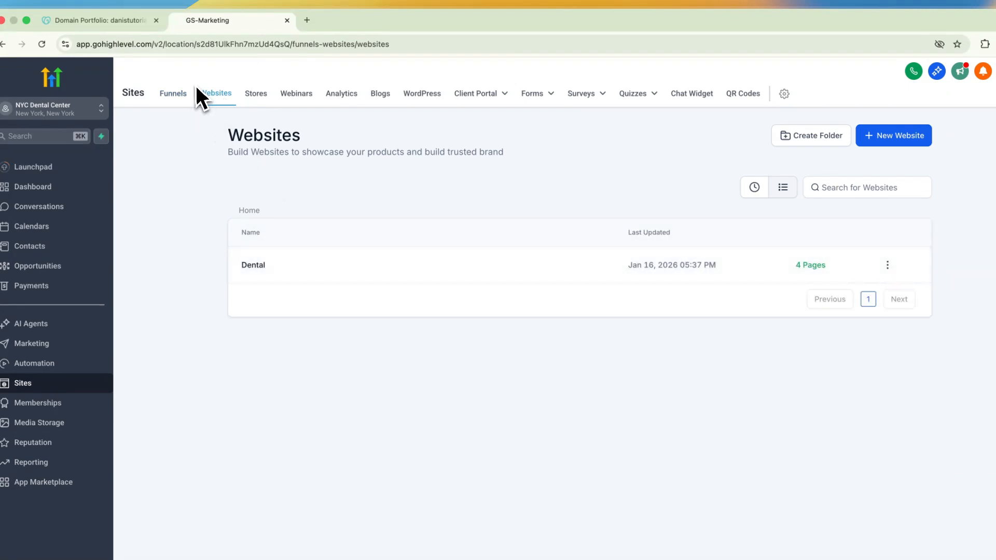
{"action": "left_click", "coordinate": [251, 265]}
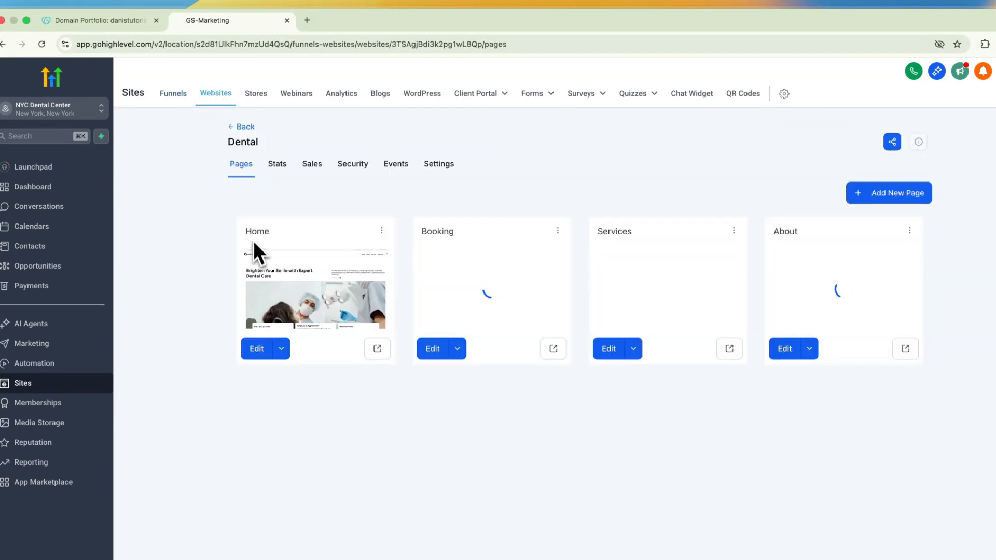
{"action": "left_click", "coordinate": [437, 166]}
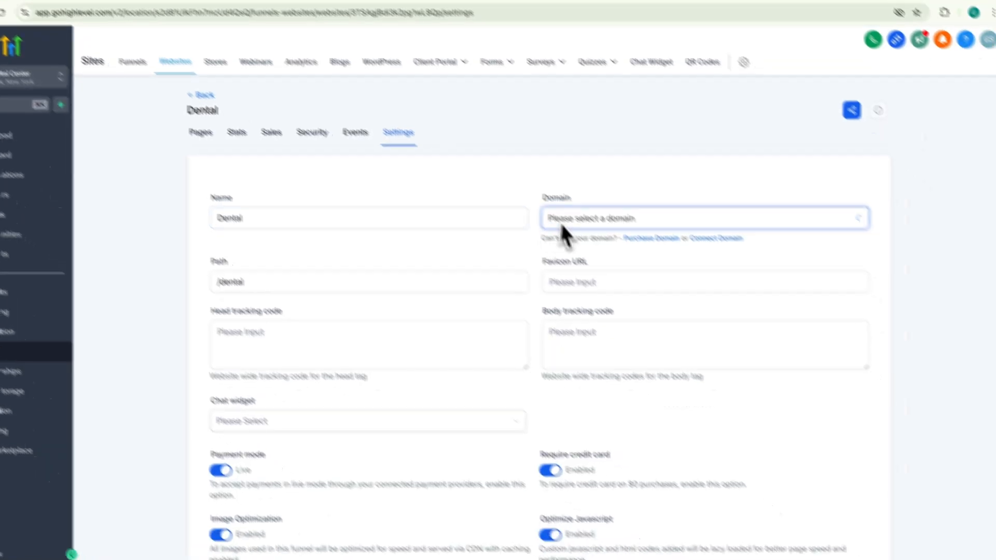
{"action": "left_click", "coordinate": [614, 251]}
{"action": "left_click", "coordinate": [612, 292]}
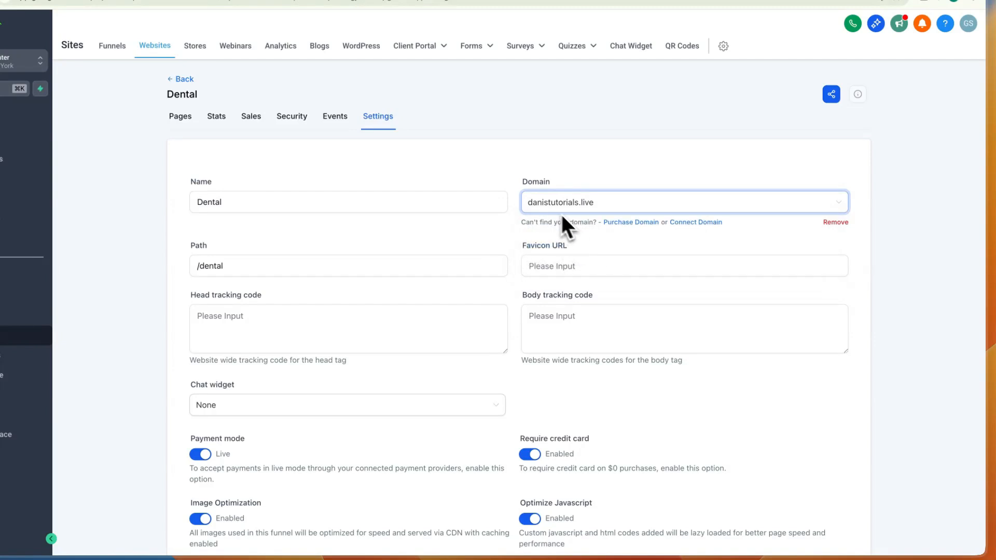
{"action": "scroll", "coordinate": [578, 202], "scroll_direction": "down", "scroll_amount": 5}
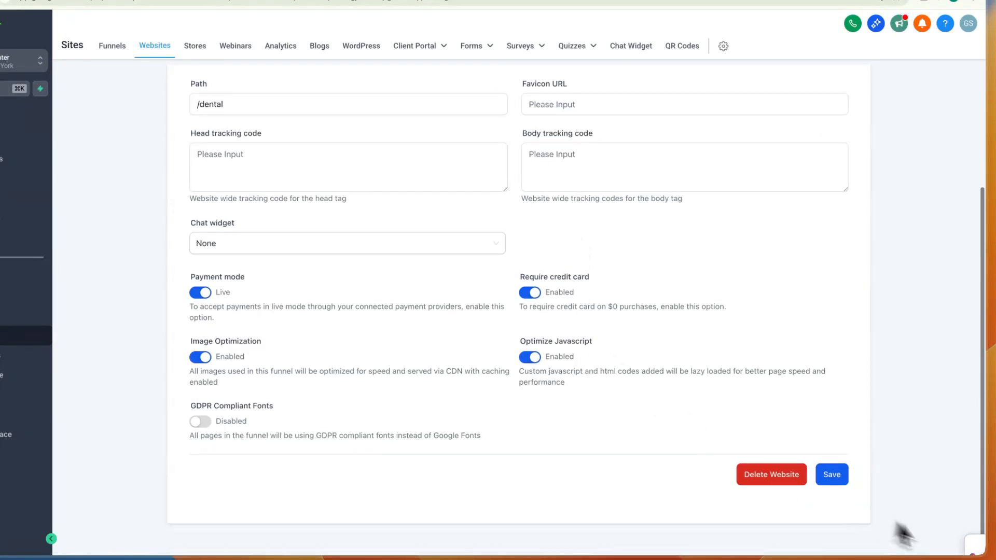
{"action": "left_click", "coordinate": [830, 475]}
{"action": "scroll", "coordinate": [658, 415], "scroll_direction": "up", "scroll_amount": 5}
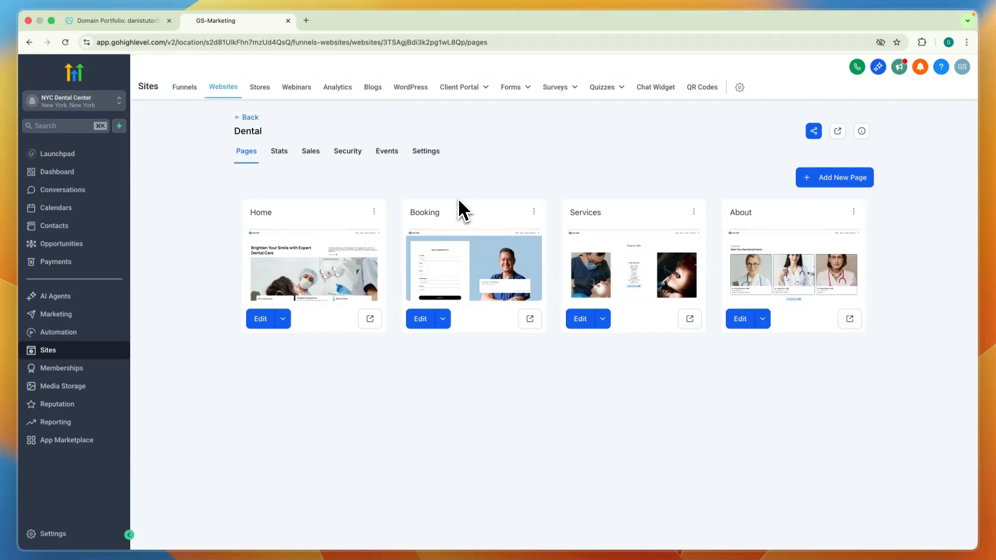
Return to the list of funnels and open the Free Course Opt-In funnel.
{"action": "left_click", "coordinate": [249, 118]}
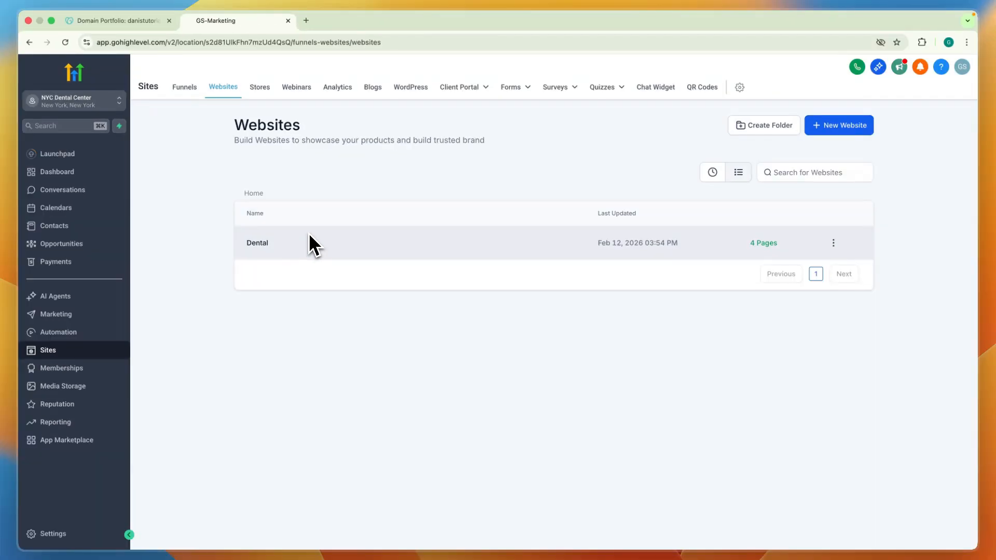
{"action": "left_click", "coordinate": [188, 88]}
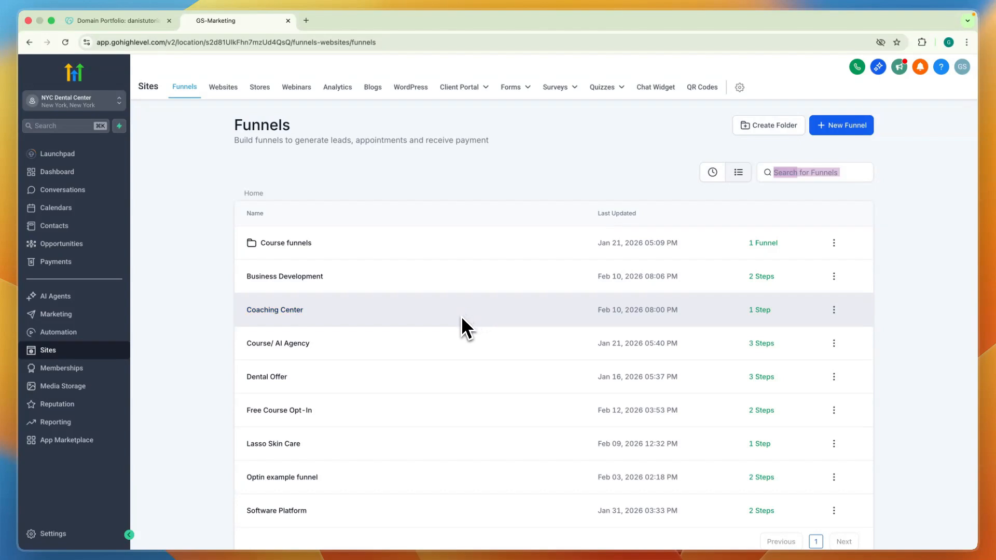
{"action": "scroll", "coordinate": [390, 341], "scroll_direction": "down", "scroll_amount": 1}
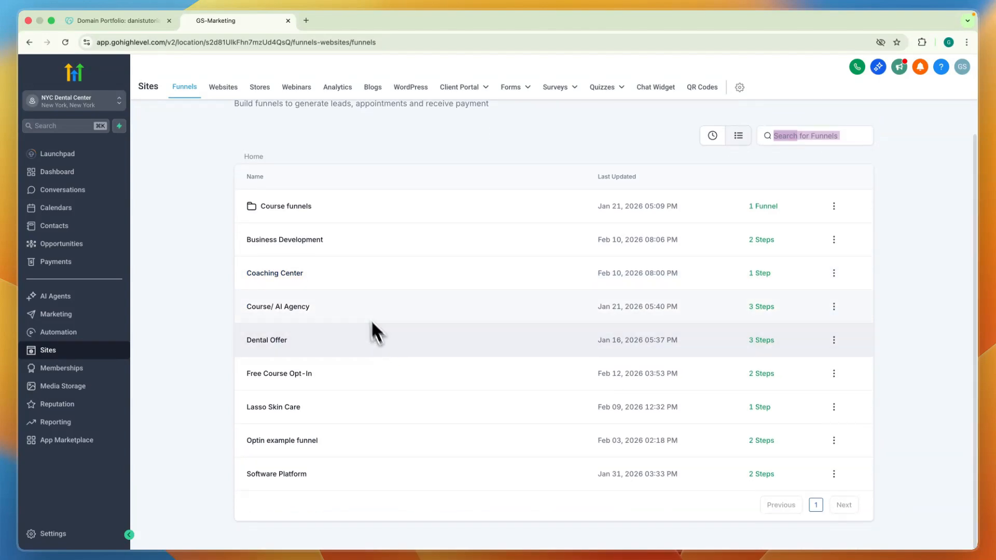
{"action": "left_click", "coordinate": [271, 373]}
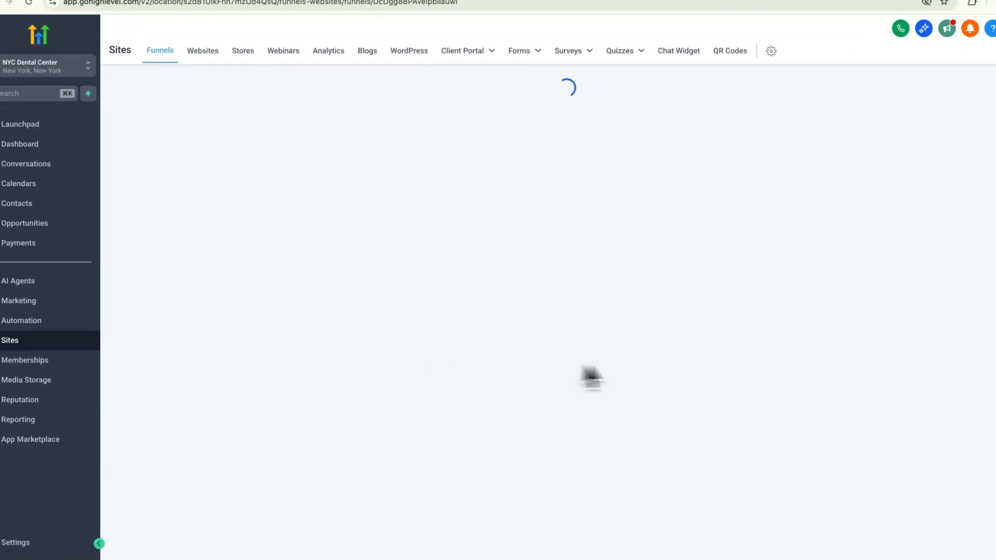